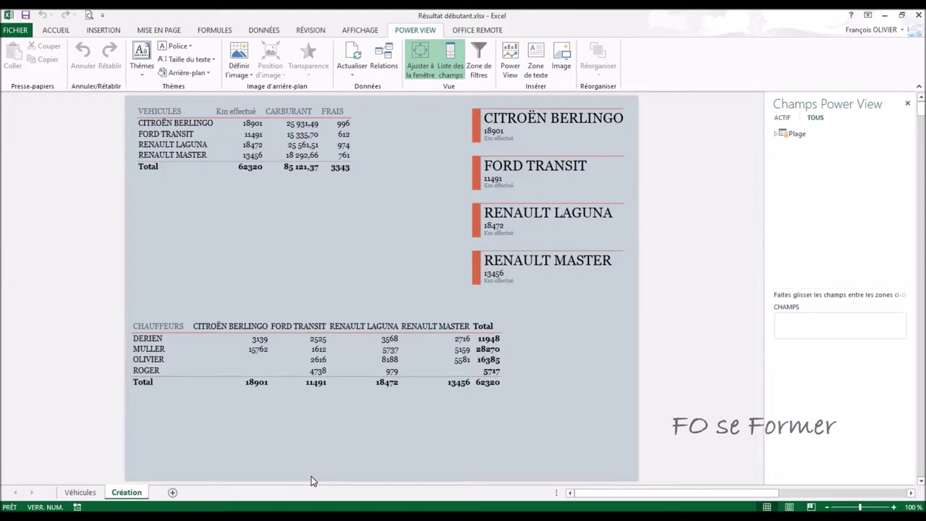
# Check the Véhicules data, then insert a new Power View report sheet.
pyautogui.click(80, 491)
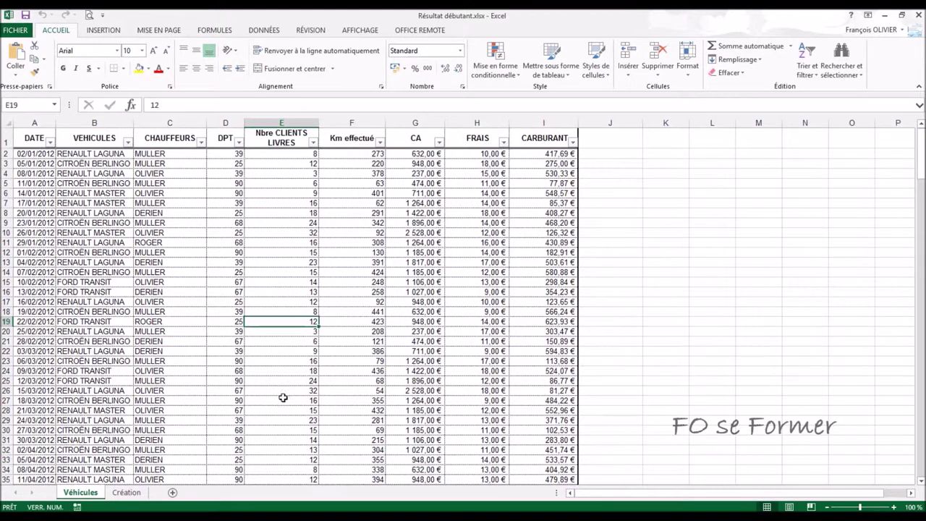
pyautogui.click(126, 492)
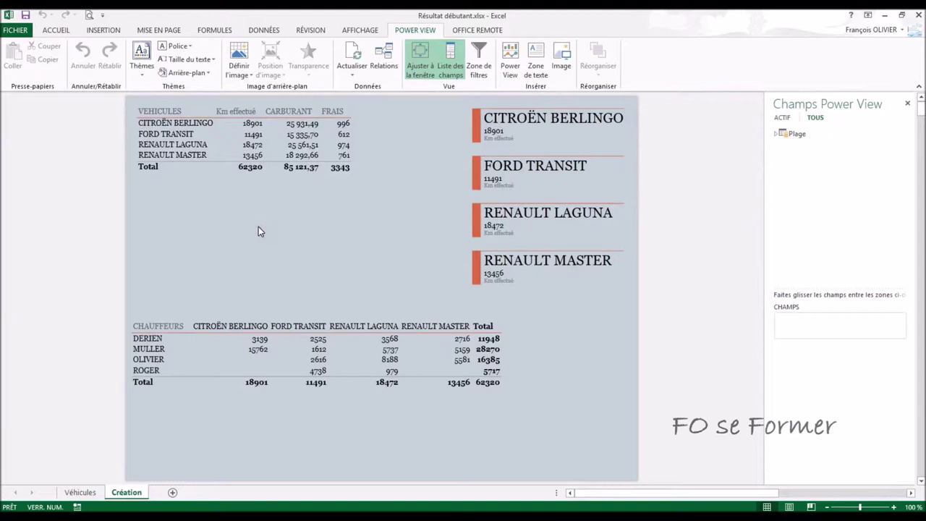
pyautogui.moveTo(510, 62)
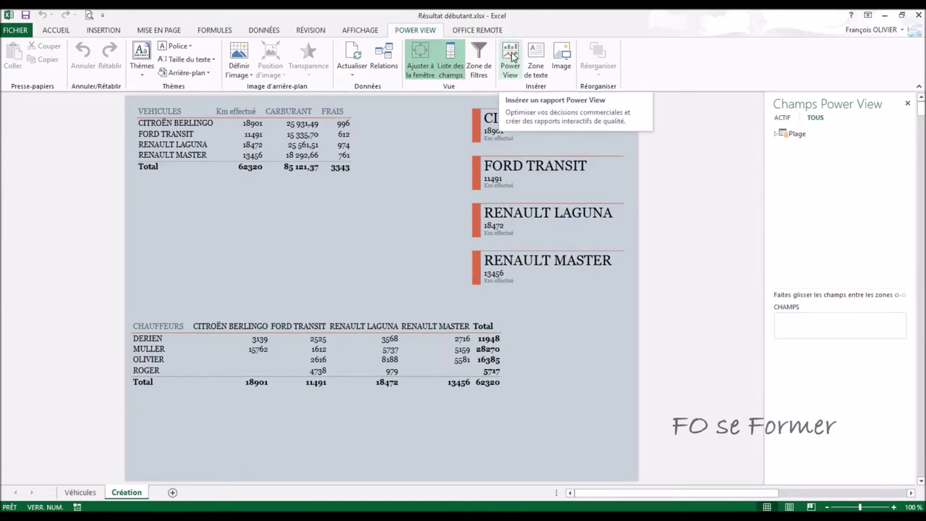
pyautogui.click(511, 57)
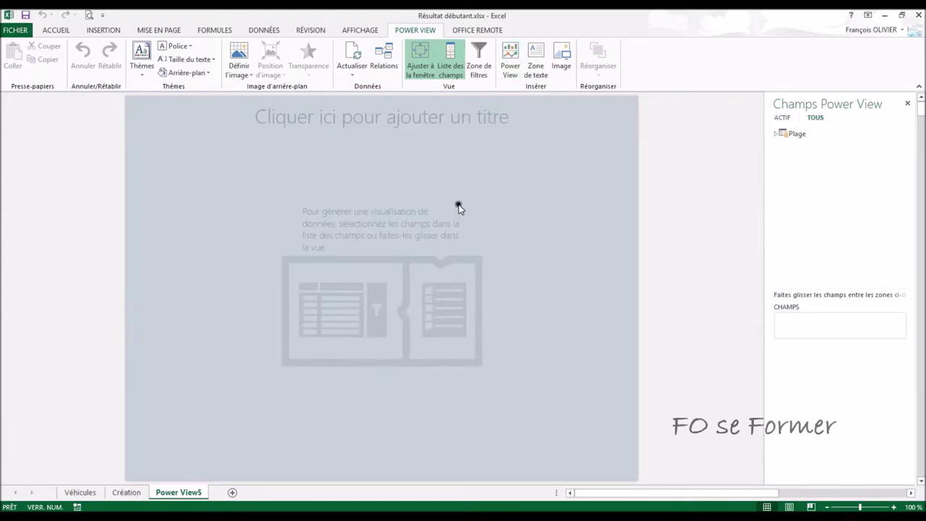
# Leave the report title empty and expand the Plage table's field list.
pyautogui.click(471, 126)
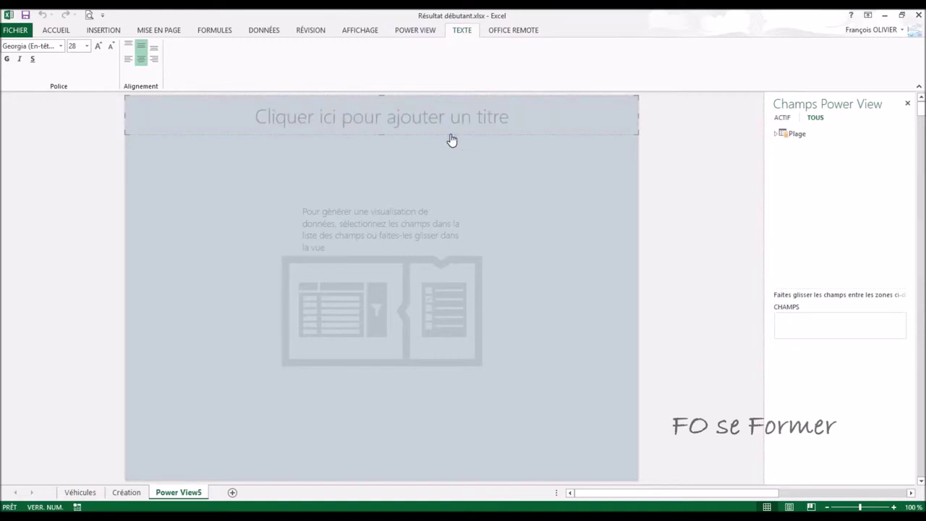
pyautogui.click(451, 139)
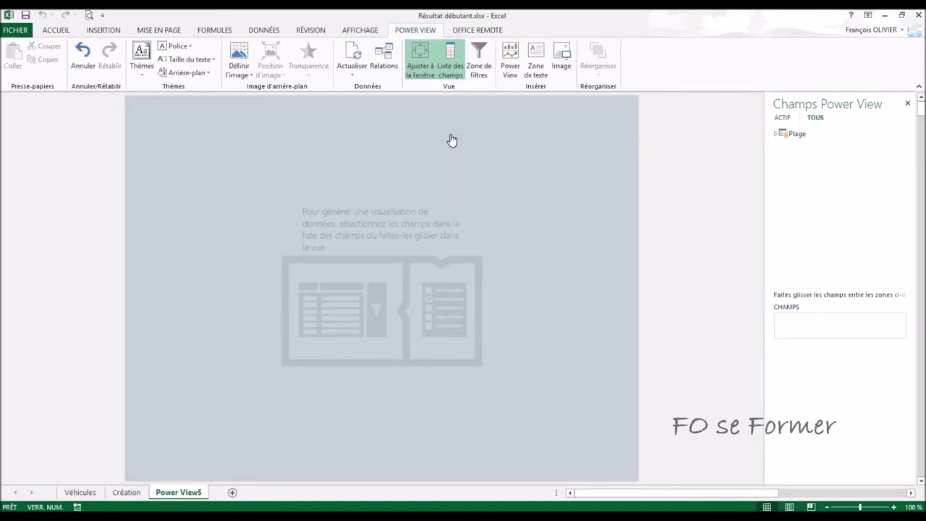
pyautogui.click(451, 134)
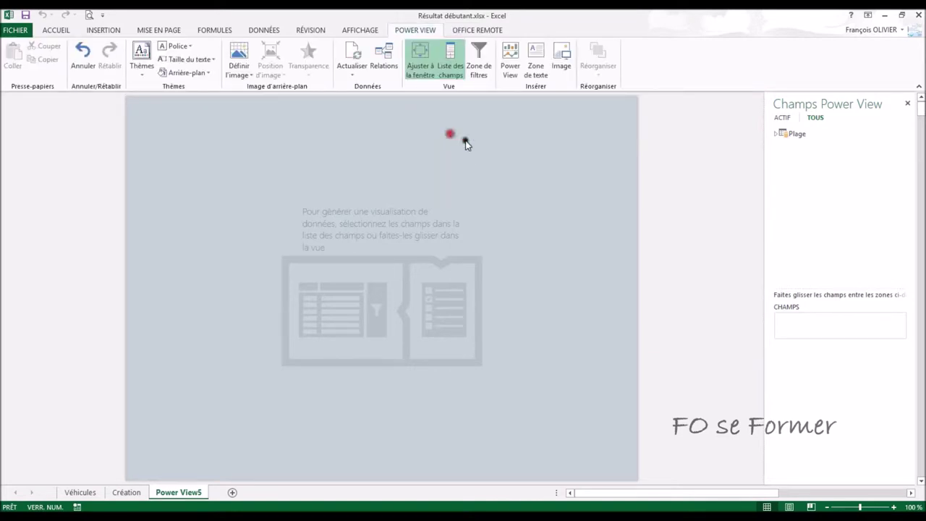
pyautogui.click(775, 136)
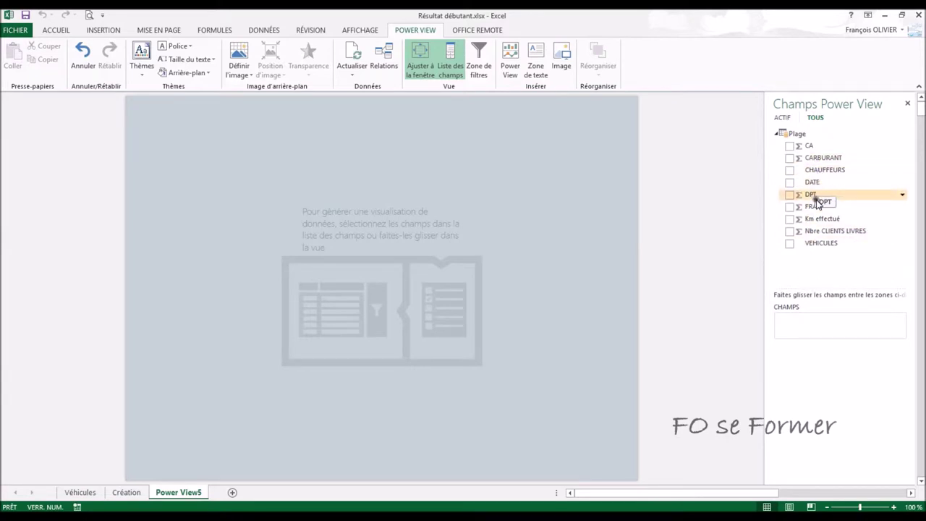
# Add Km effectué, CARBURANT, CHAUFFEURS and VEHICULES to the report table.
pyautogui.moveTo(835, 219); pyautogui.dragTo(835, 319)
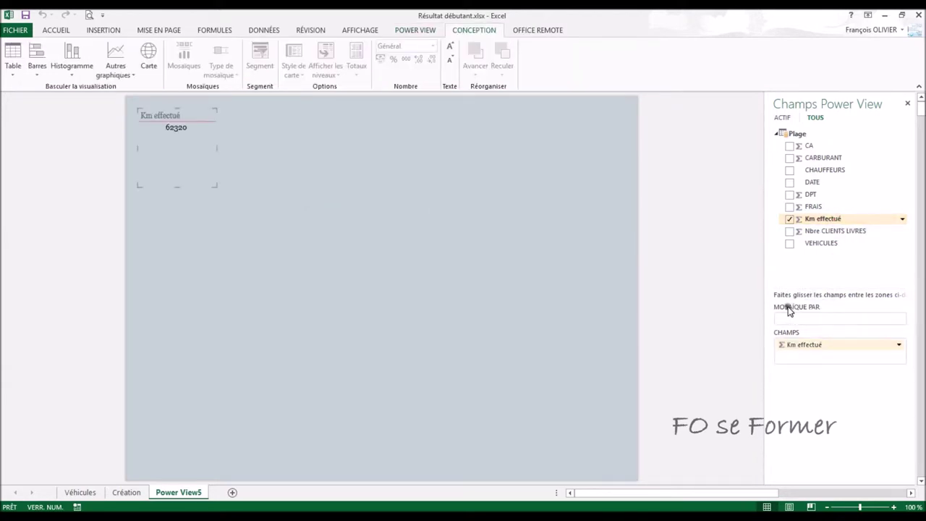
pyautogui.moveTo(821, 159); pyautogui.dragTo(793, 356)
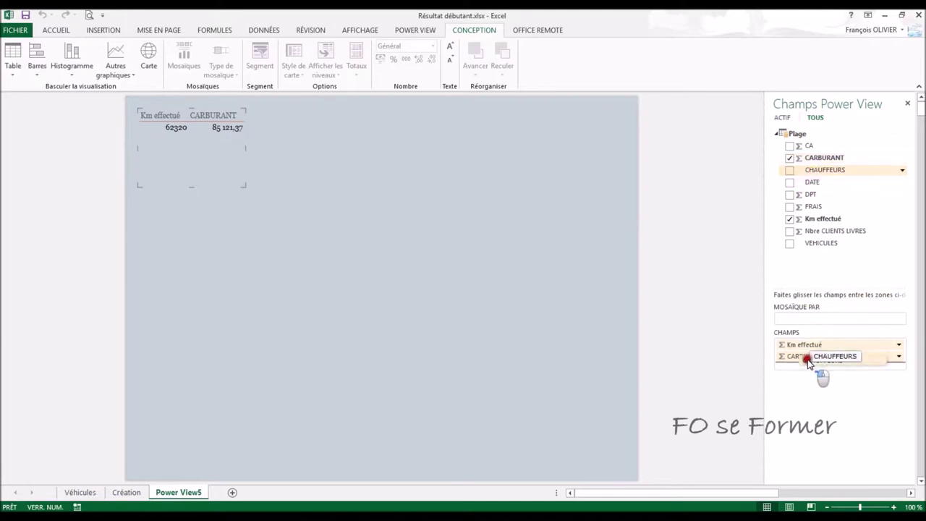
pyautogui.moveTo(814, 171); pyautogui.dragTo(813, 369)
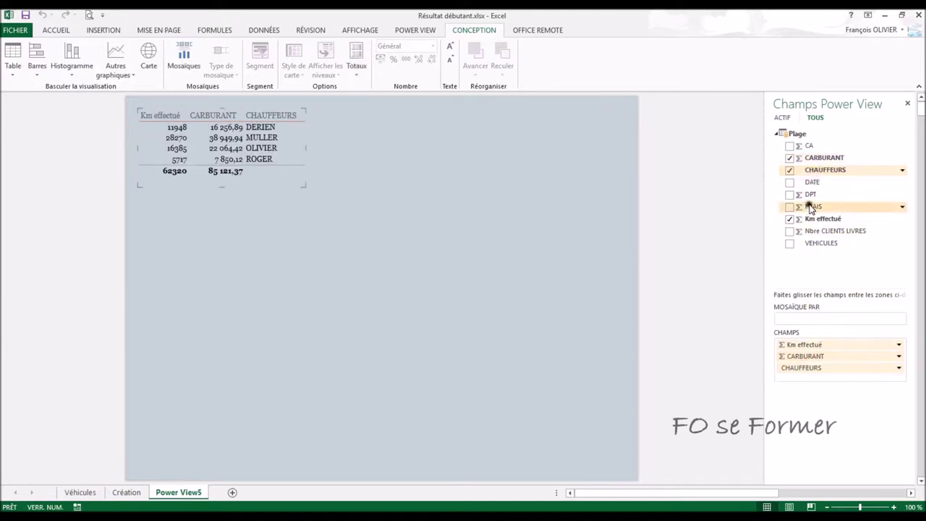
pyautogui.moveTo(818, 244); pyautogui.dragTo(807, 381)
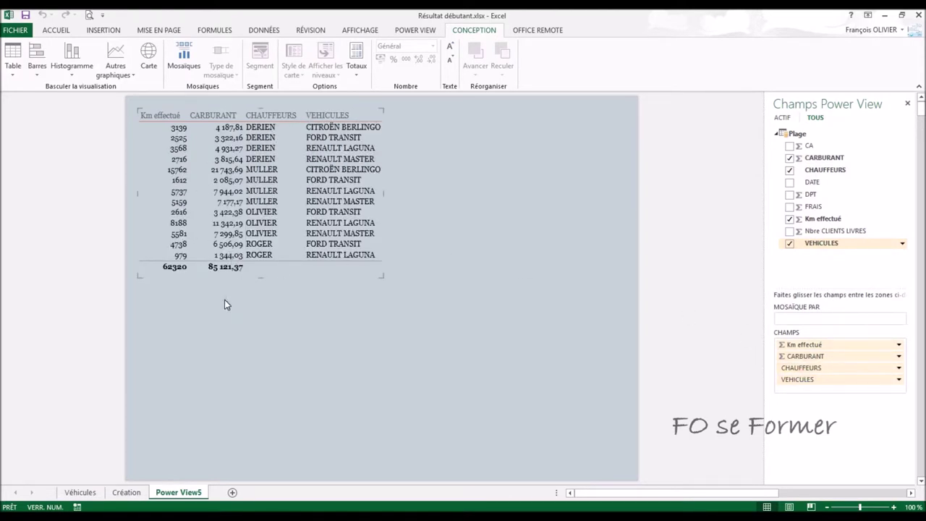
pyautogui.click(13, 73)
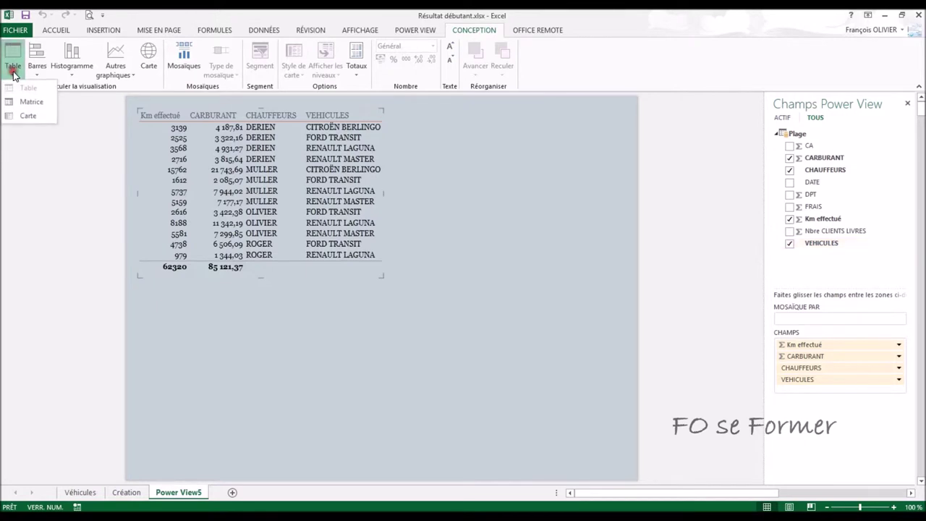
# Convert the table to a Matrice, stretch it to show the Total row, and centre it.
pyautogui.click(30, 102)
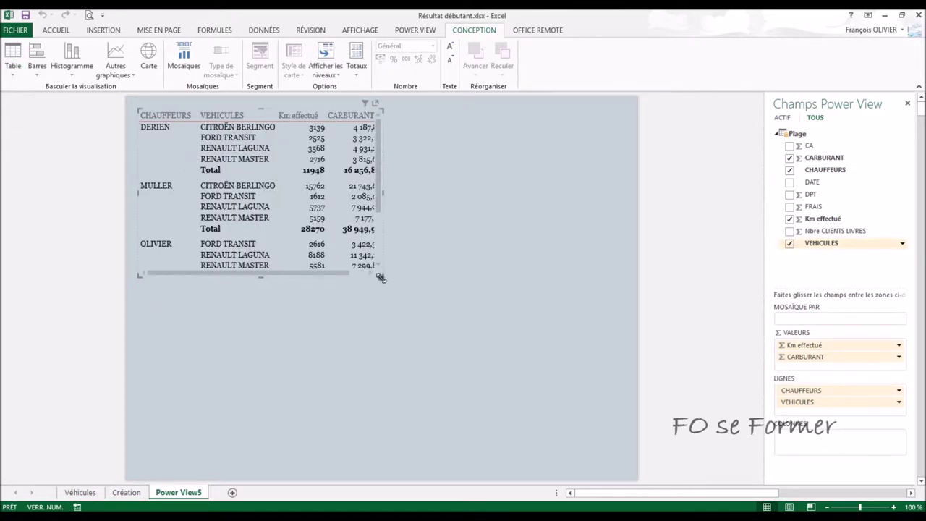
pyautogui.moveTo(380, 277); pyautogui.dragTo(390, 312)
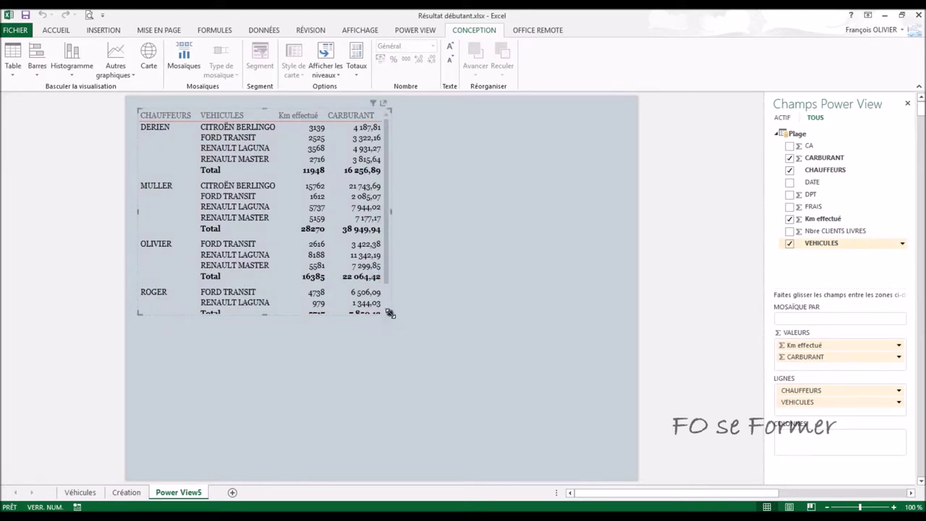
pyautogui.moveTo(390, 312); pyautogui.dragTo(397, 347)
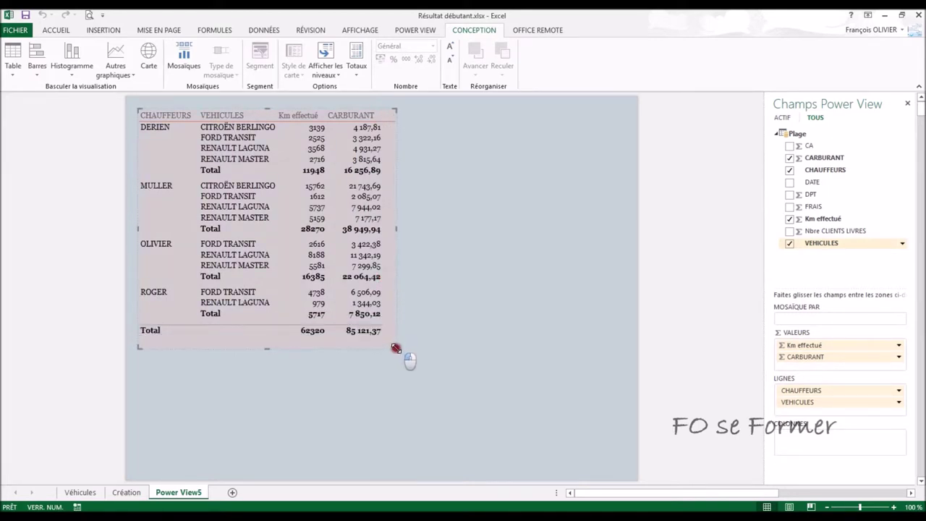
pyautogui.moveTo(396, 184)
pyautogui.mouseDown()
pyautogui.moveTo(521, 228)
pyautogui.moveTo(515, 222)
pyautogui.mouseUp()
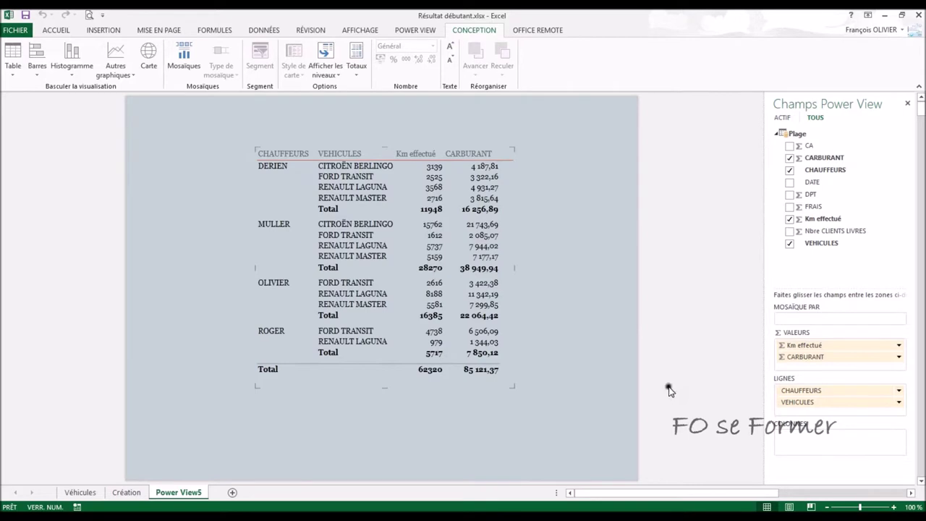
# Set matrix Totaux to Lignes for per-driver subtotals and a grand total.
pyautogui.click(357, 71)
pyautogui.click(360, 89)
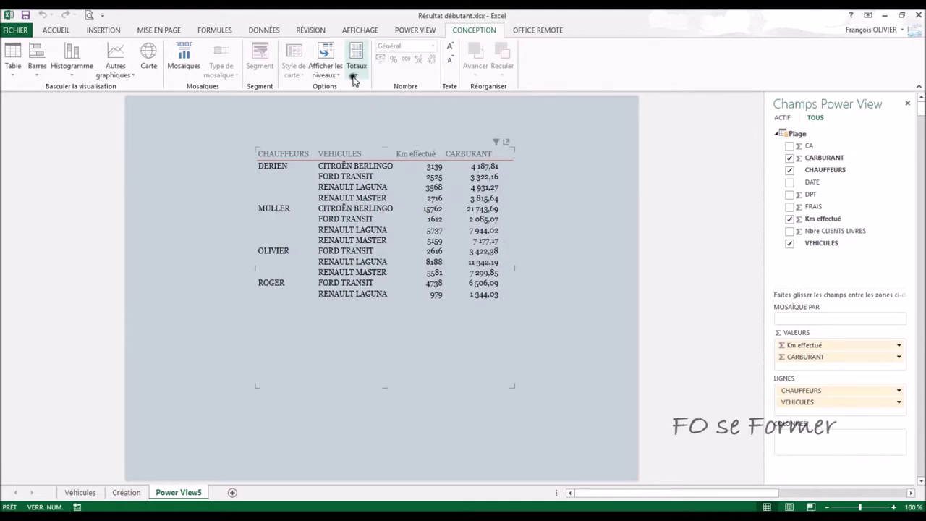
pyautogui.click(356, 71)
pyautogui.click(358, 101)
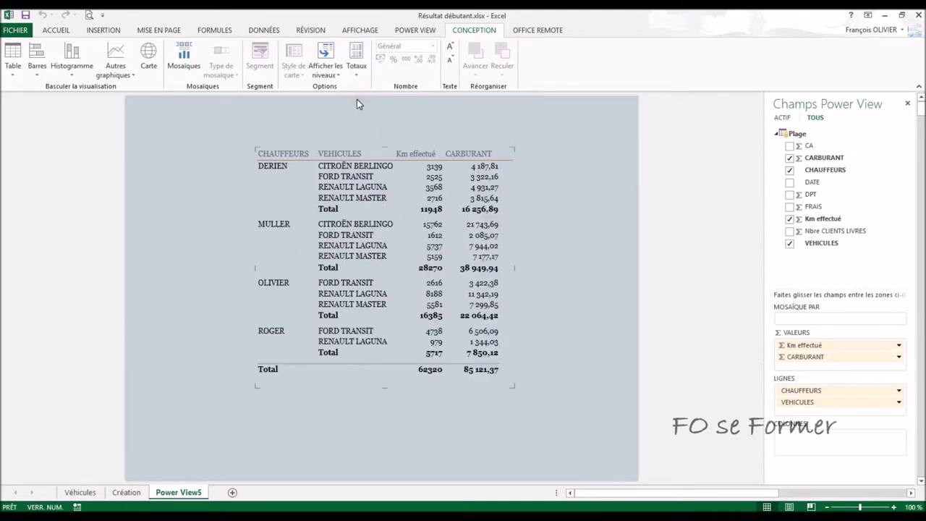
pyautogui.click(490, 168)
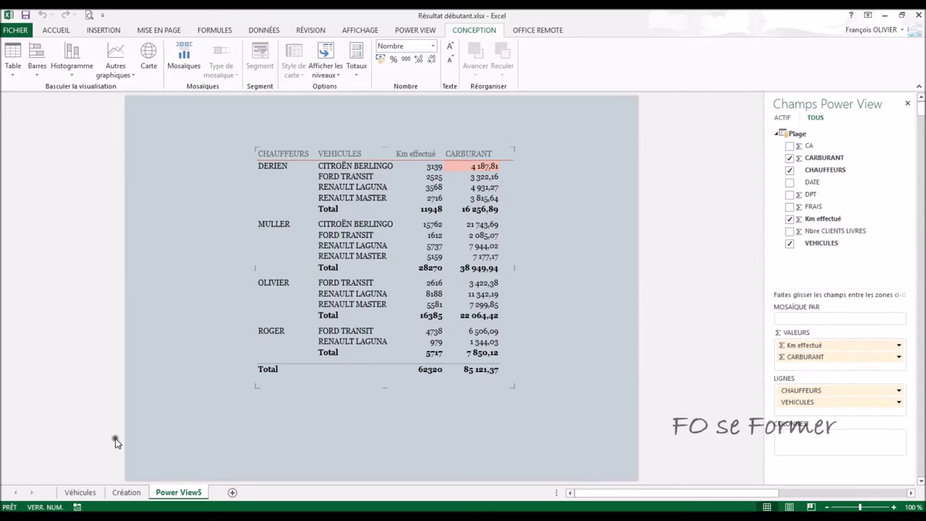
pyautogui.click(80, 492)
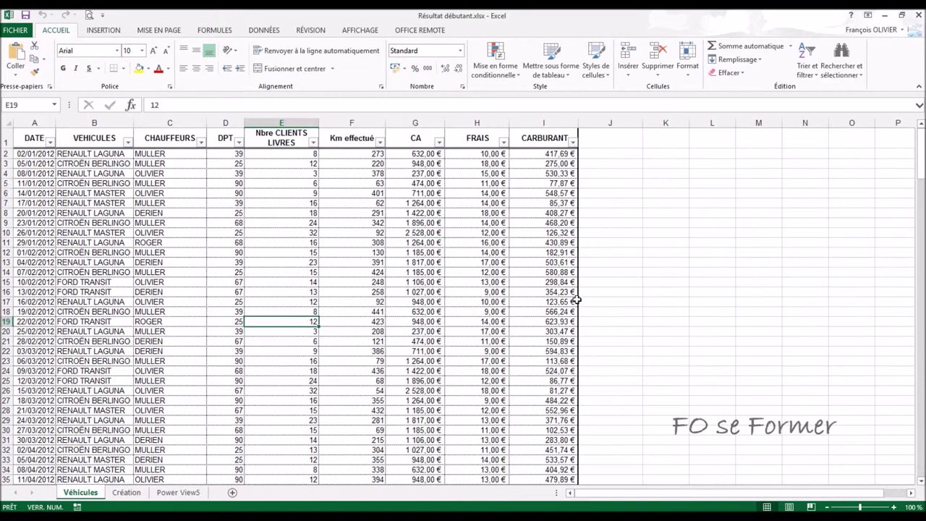
# Format CARBURANT values as Comptabilité euros with no decimals, totalling 85 121 €.
pyautogui.click(181, 492)
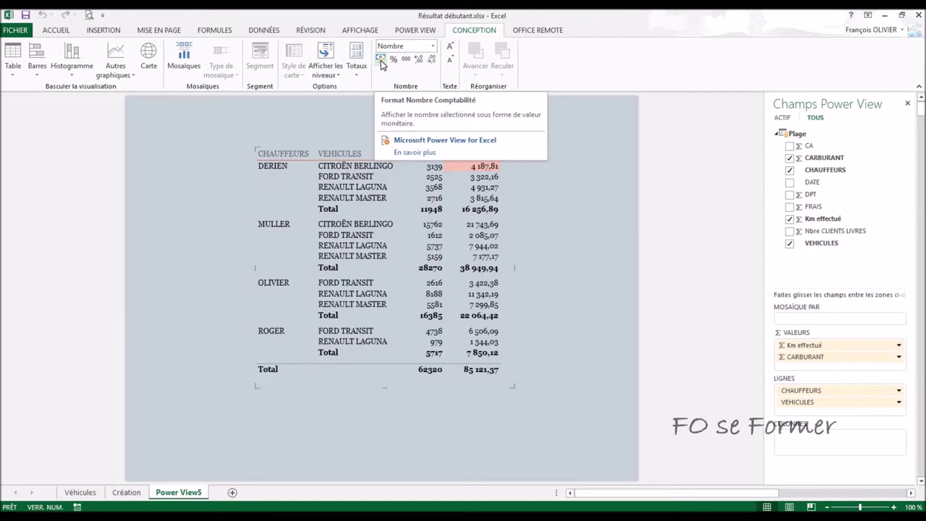
pyautogui.click(380, 60)
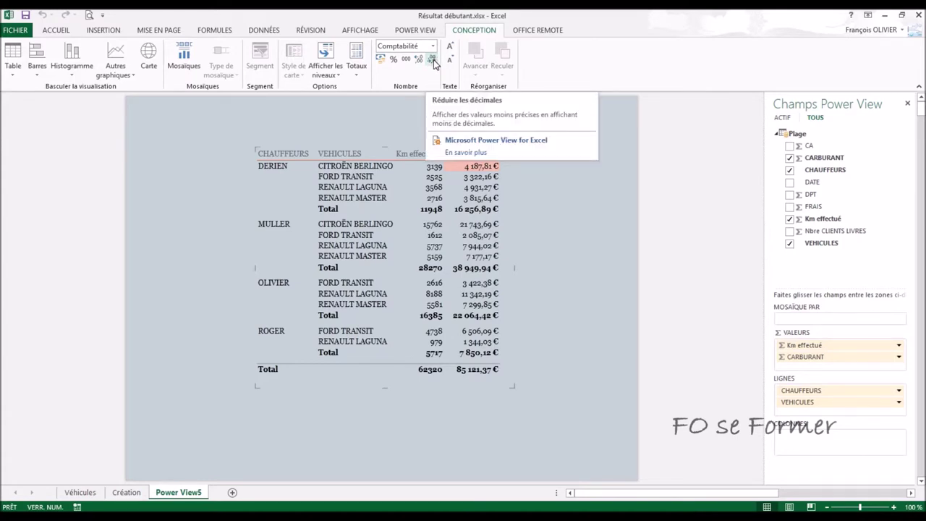
pyautogui.click(432, 63)
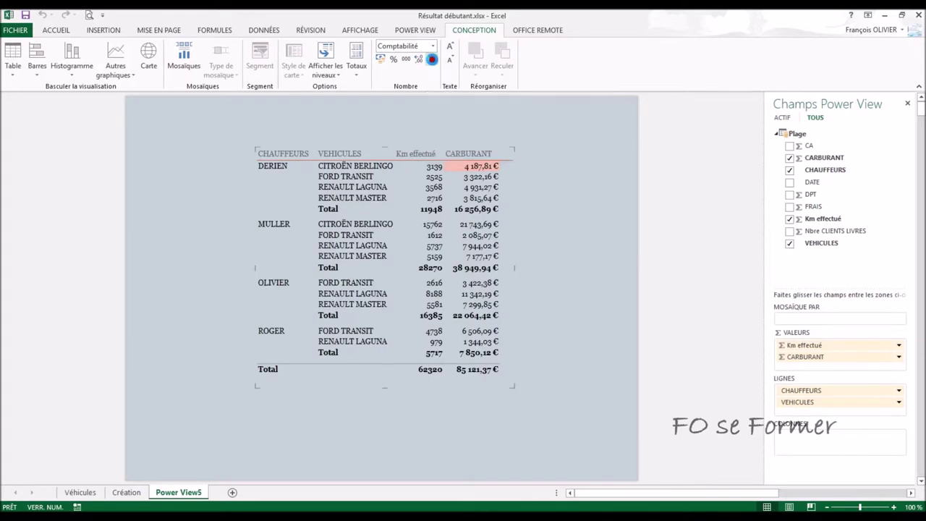
pyautogui.click(432, 63)
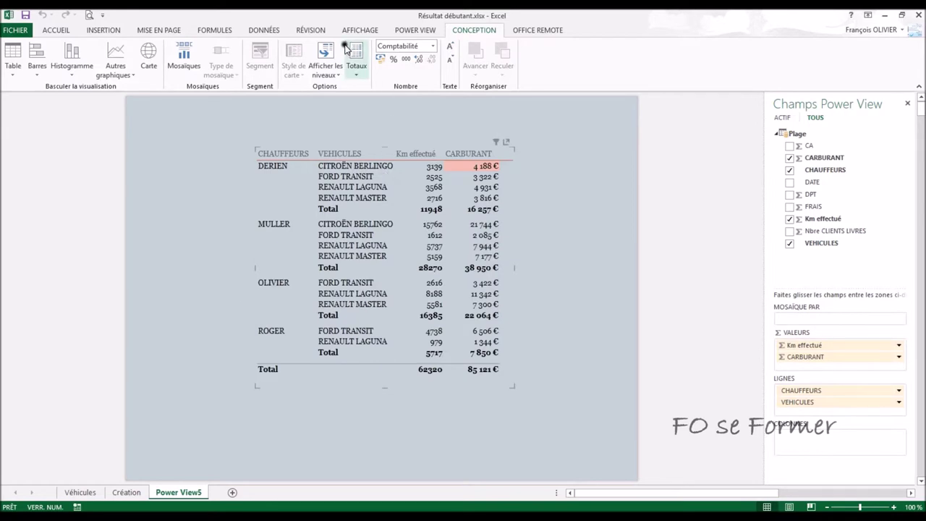
# Set row levels to 'Activer l'exploration un niveau à la fois' for one-level drill-down.
pyautogui.click(313, 77)
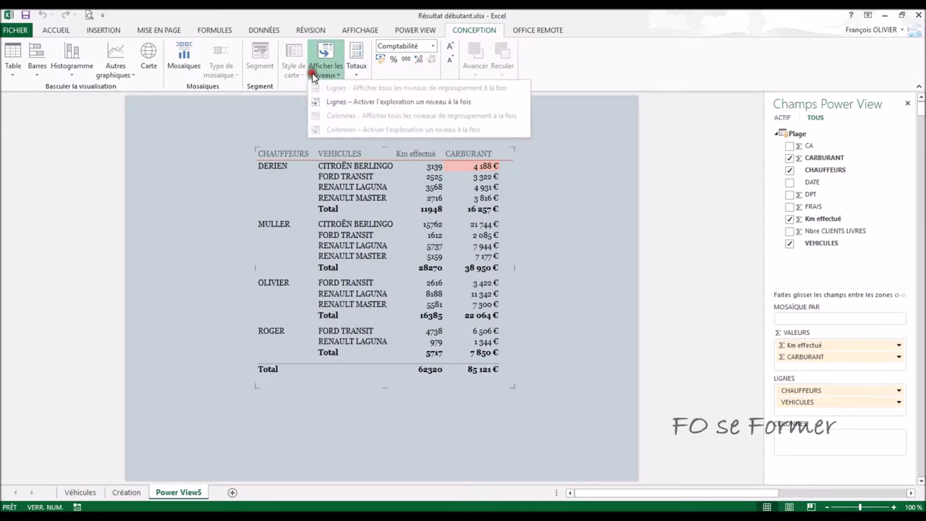
pyautogui.click(365, 101)
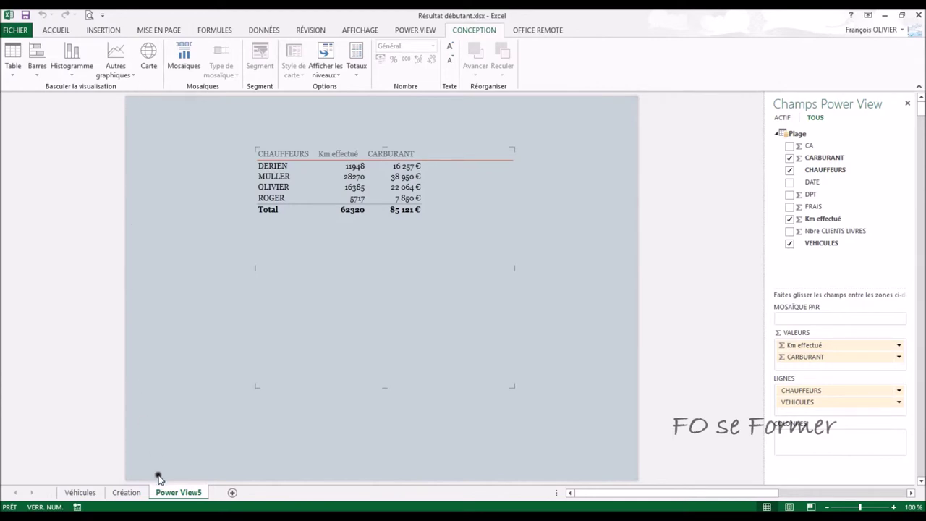
pyautogui.moveTo(509, 260)
pyautogui.click(508, 258)
pyautogui.moveTo(310, 177)
pyautogui.click(279, 180)
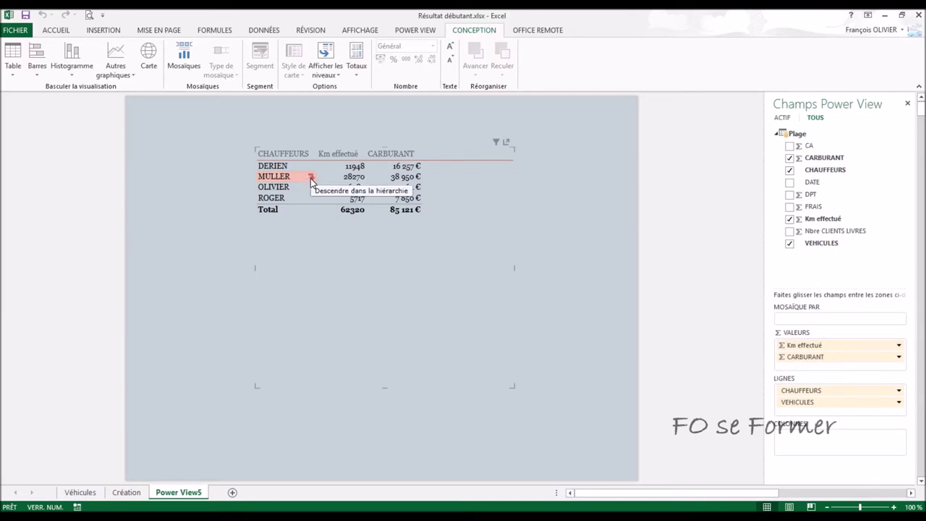
pyautogui.click(312, 178)
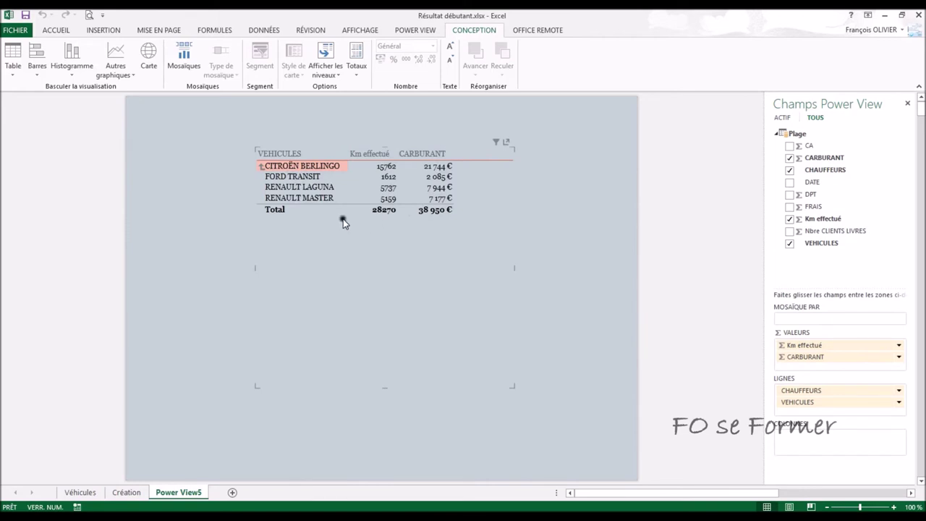
pyautogui.click(261, 168)
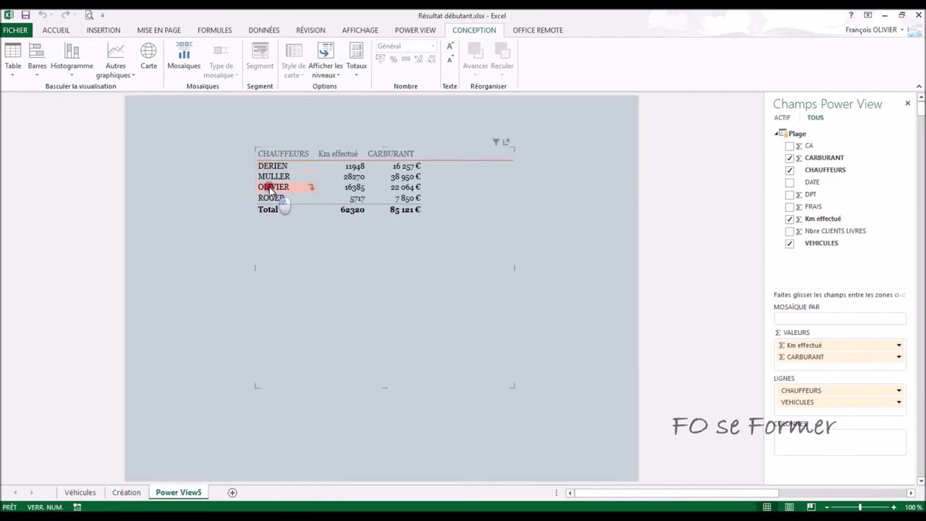
pyautogui.doubleClick(270, 187)
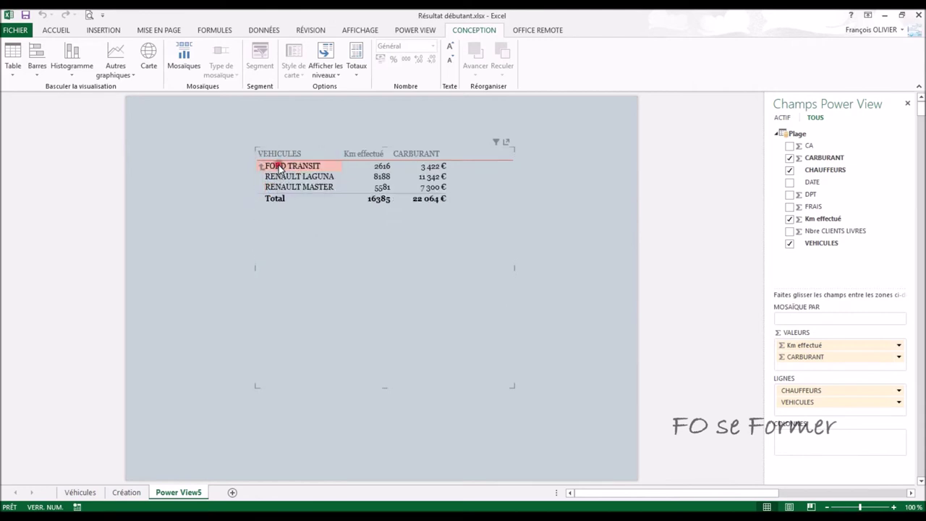
pyautogui.click(262, 165)
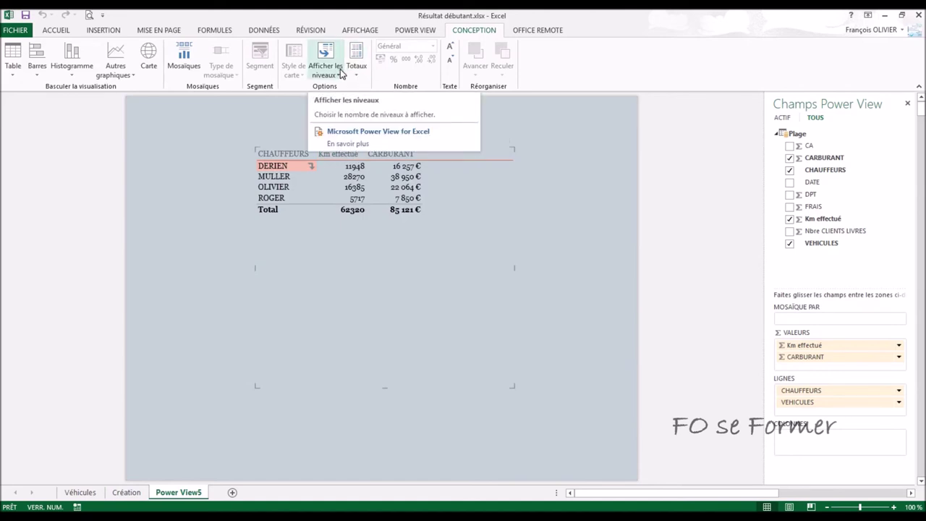
# Set row levels to 'Afficher tous les niveaux de regroupement à la fois'.
pyautogui.click(341, 73)
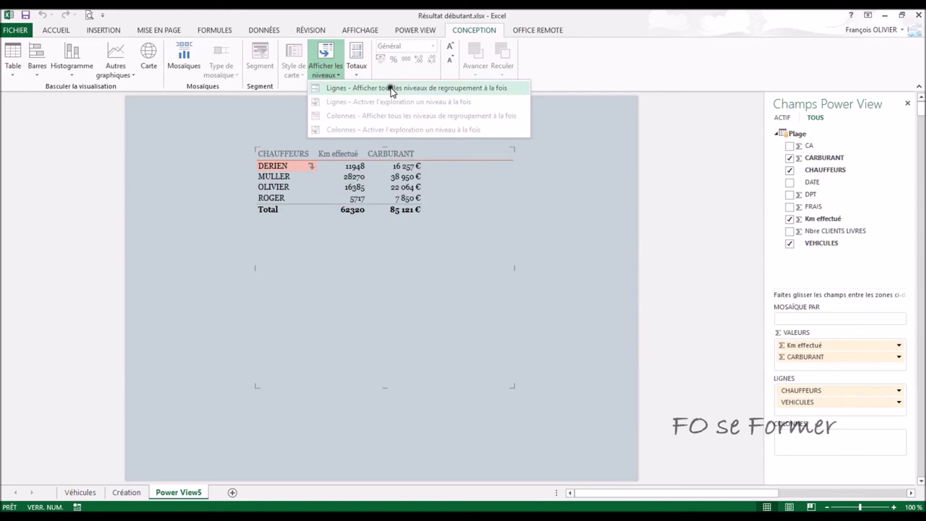
pyautogui.click(391, 88)
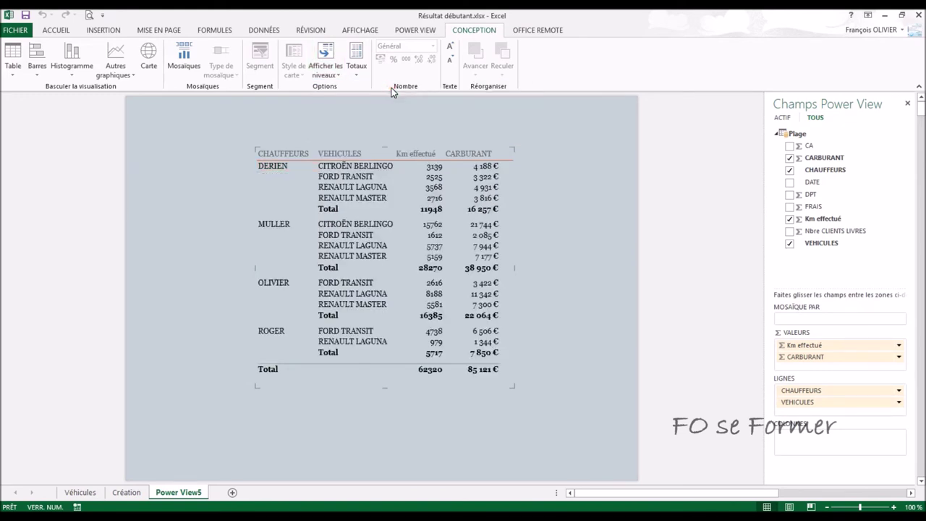